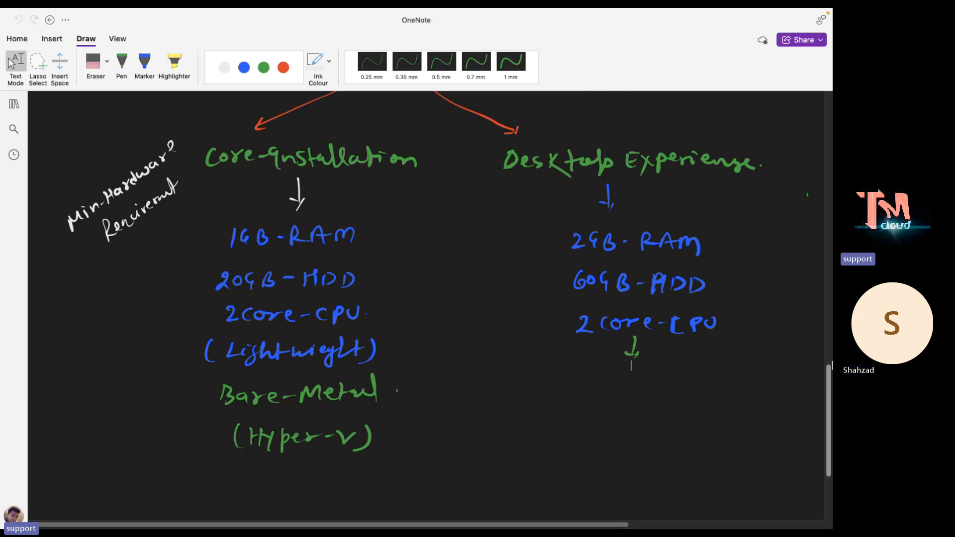
# Step: Switch to the Domain-2016 virtual machine and start Windows Setup with default language settings, choosing Windows Server 2016 Datacenter Evaluation (Desktop Experience)
pyautogui.hotkey('ctrl', 'Left')
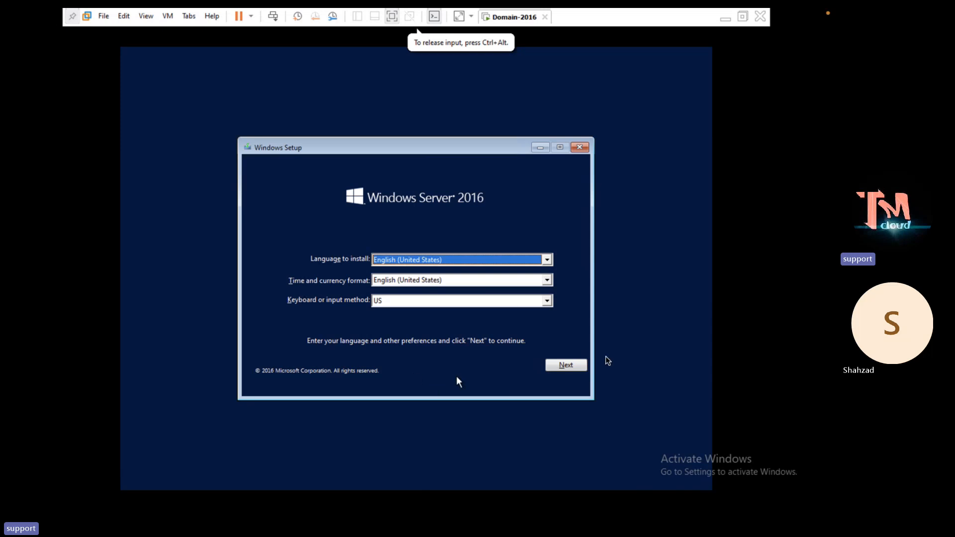
pyautogui.click(565, 366)
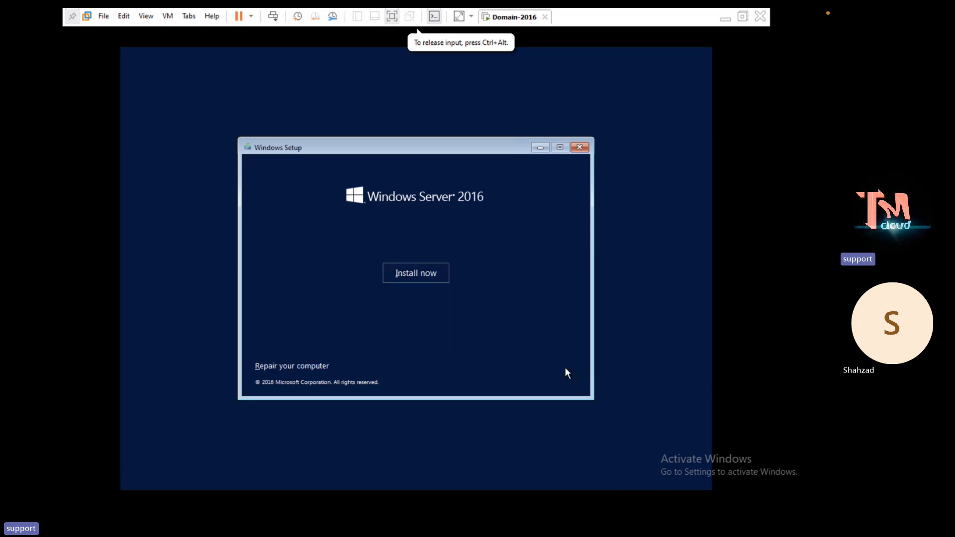
pyautogui.click(407, 272)
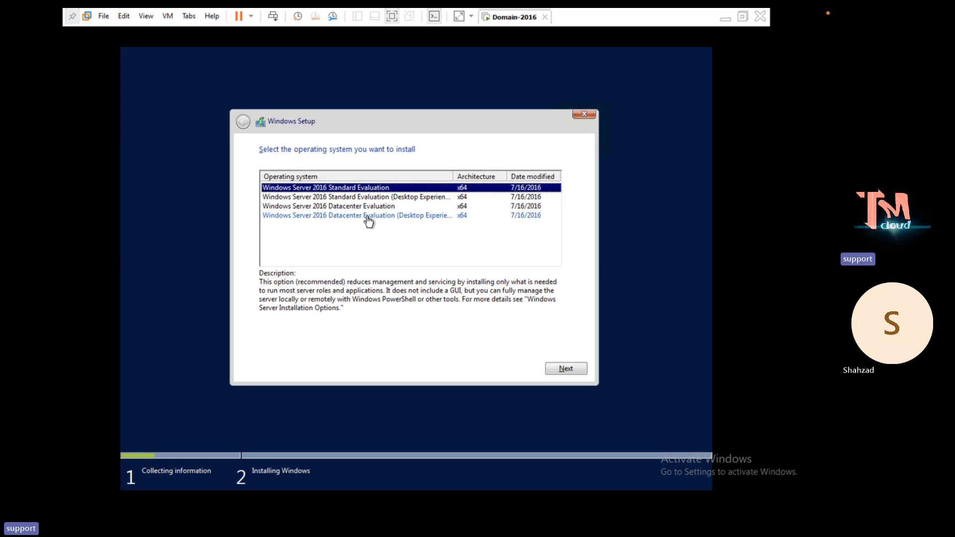
pyautogui.click(367, 217)
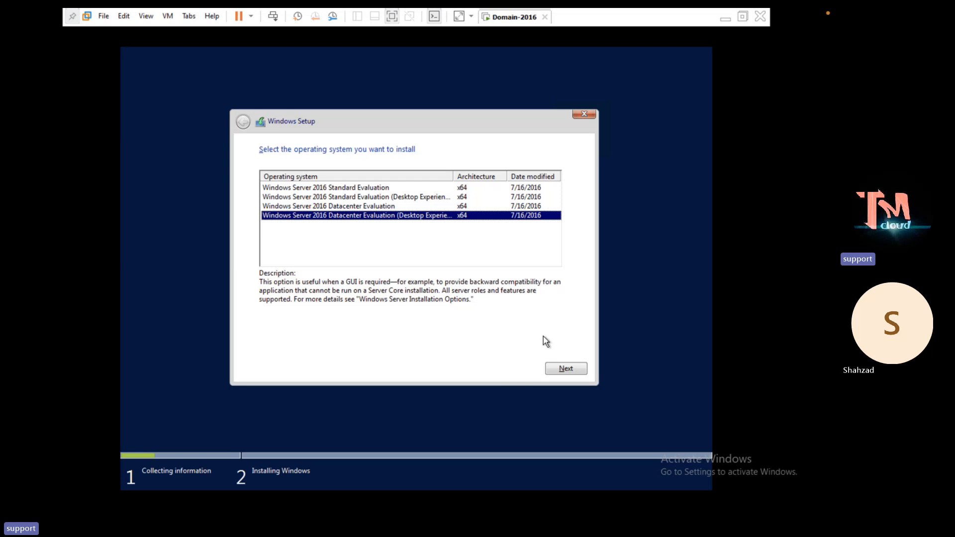
pyautogui.click(565, 368)
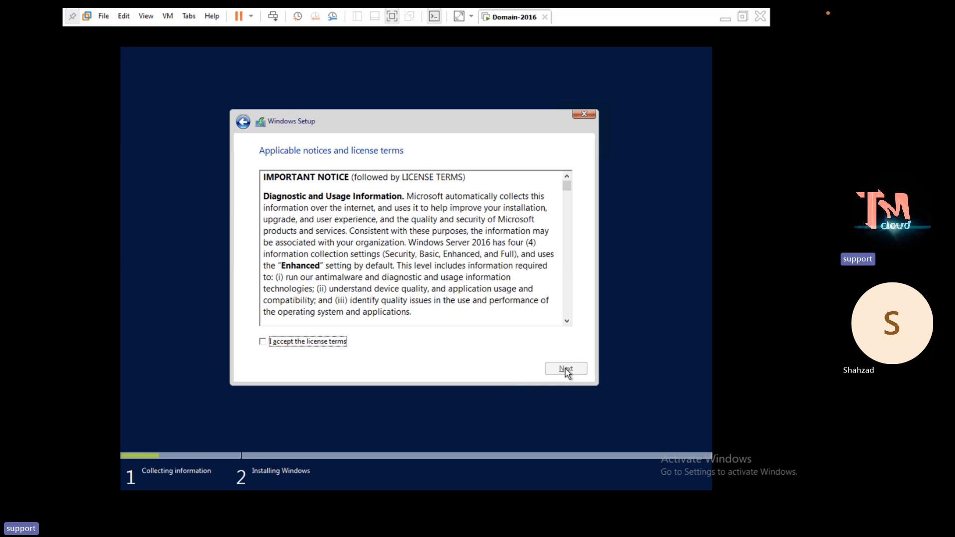
# Step: Accept the license terms and start a Custom installation of Windows on Drive 0 Unallocated Space
pyautogui.click(321, 343)
pyautogui.click(571, 371)
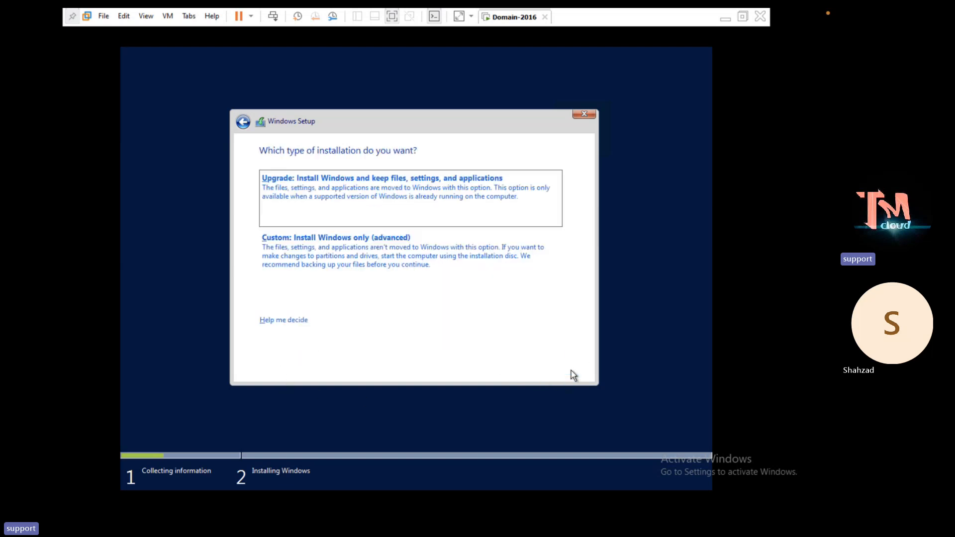
pyautogui.click(355, 249)
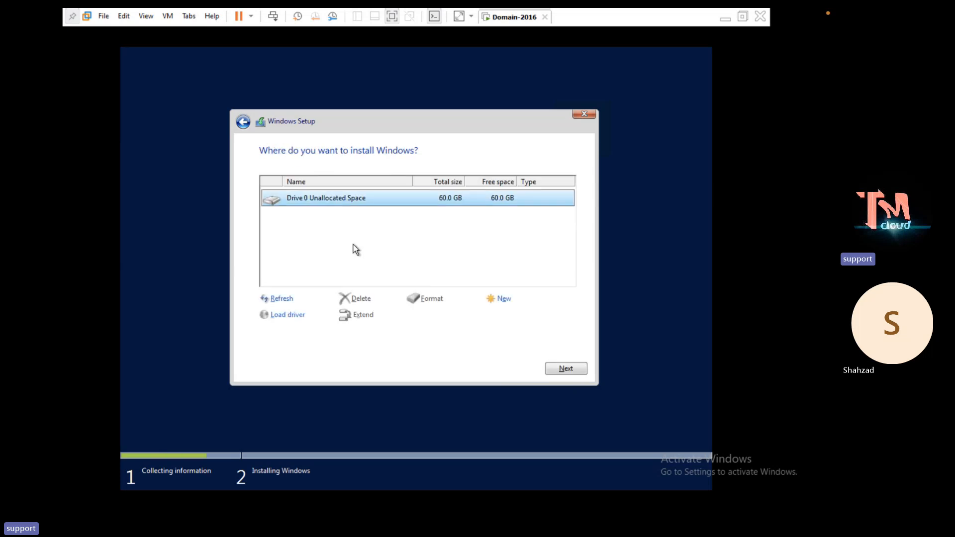
pyautogui.click(568, 370)
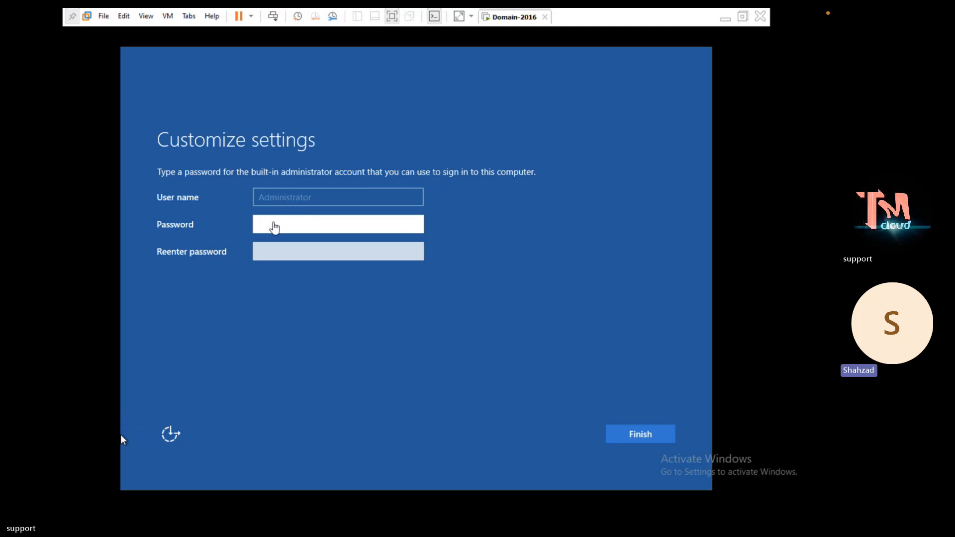
# Step: Set the password for the built-in Administrator account, re-enter it and finish the setup
pyautogui.click(273, 222)
pyautogui.write('••••')
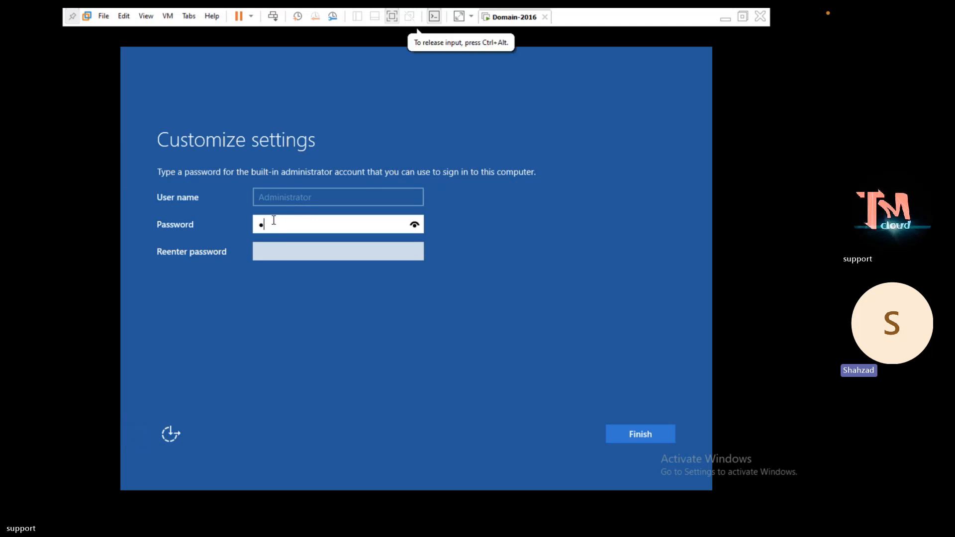
pyautogui.write('•••••')
pyautogui.click(284, 256)
pyautogui.write('•••••••')
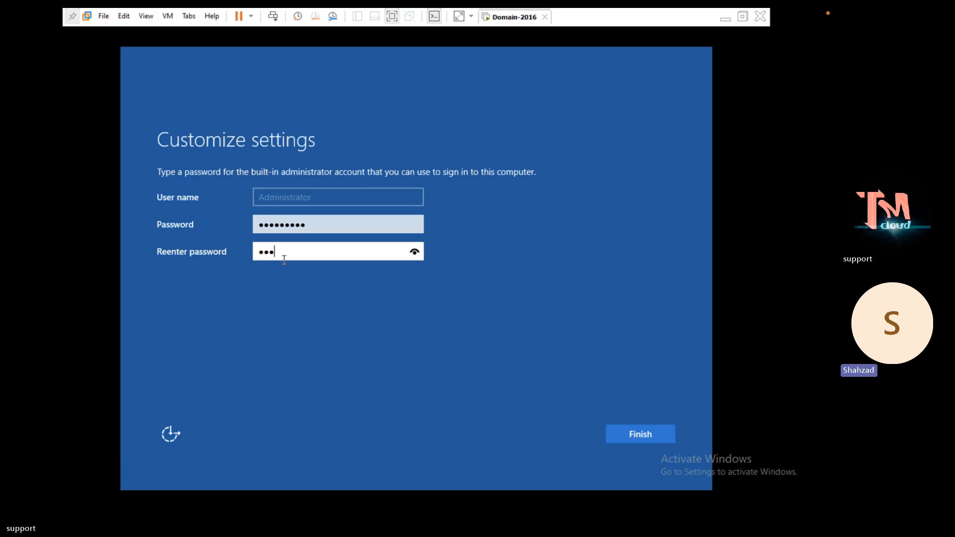
pyautogui.write('••')
pyautogui.press('Return')
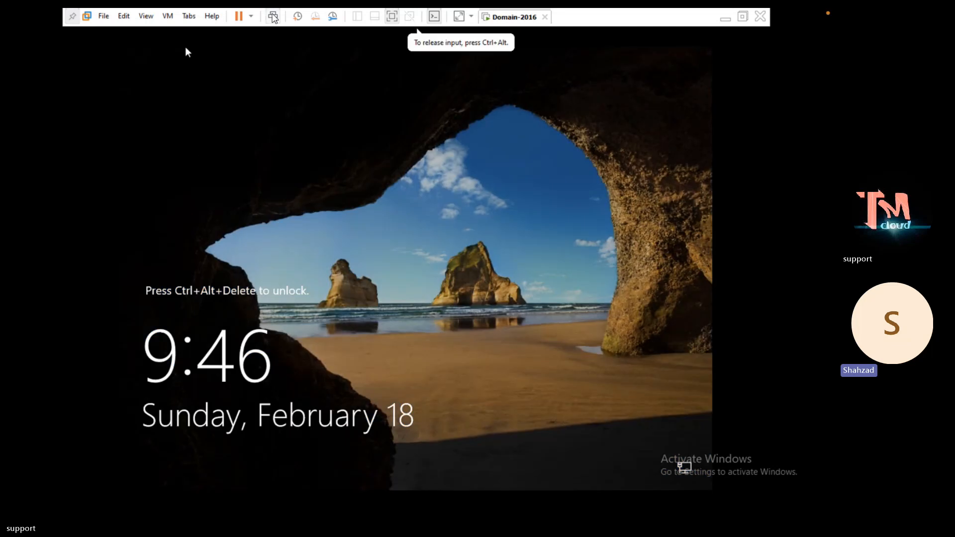
# Step: Unlock the virtual machine, sign in with the Administrator password and allow the PC to be discoverable on the network
pyautogui.click(273, 16)
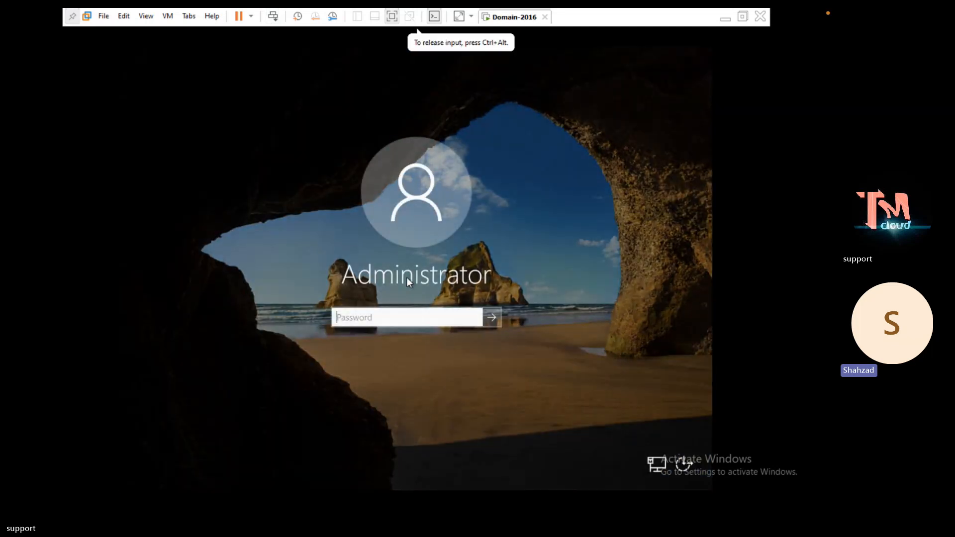
pyautogui.write('•')
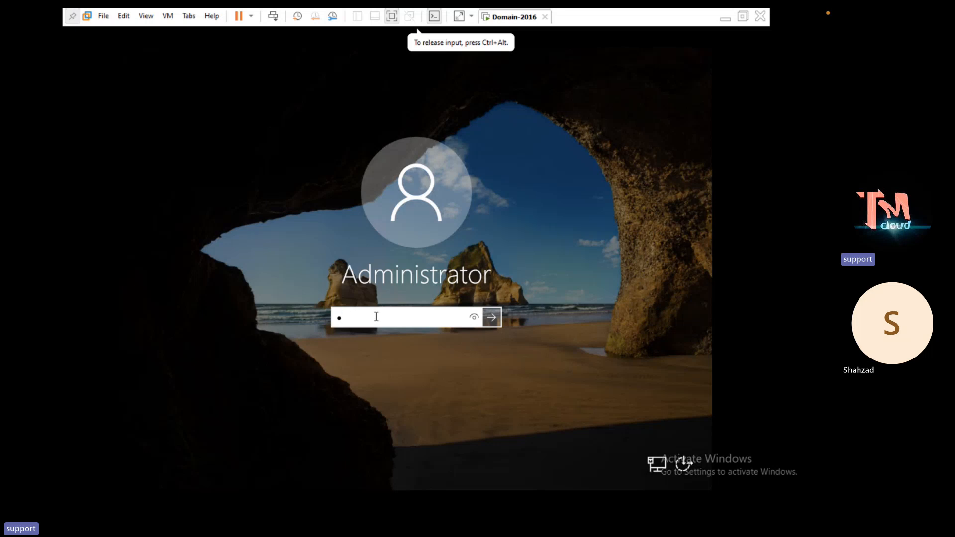
pyautogui.write('••••••••')
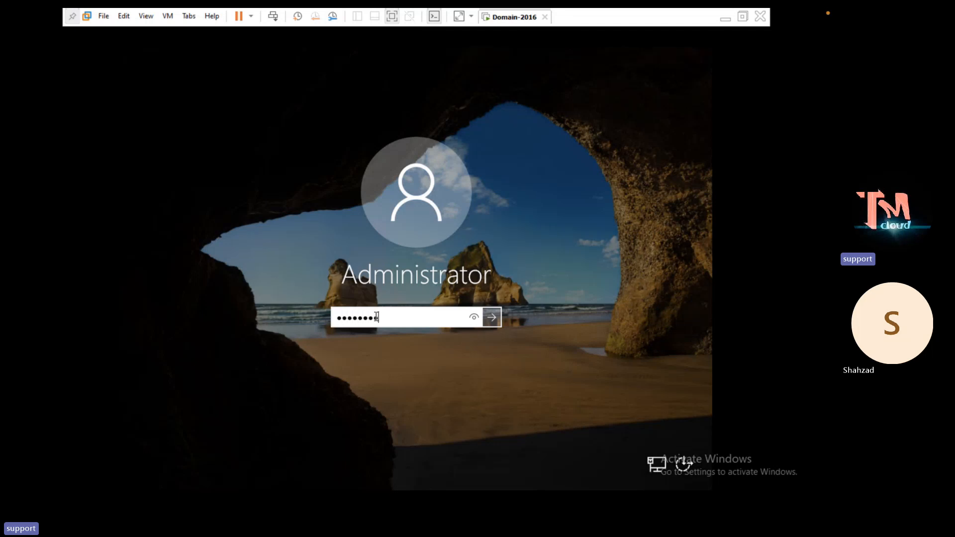
pyautogui.press('Return')
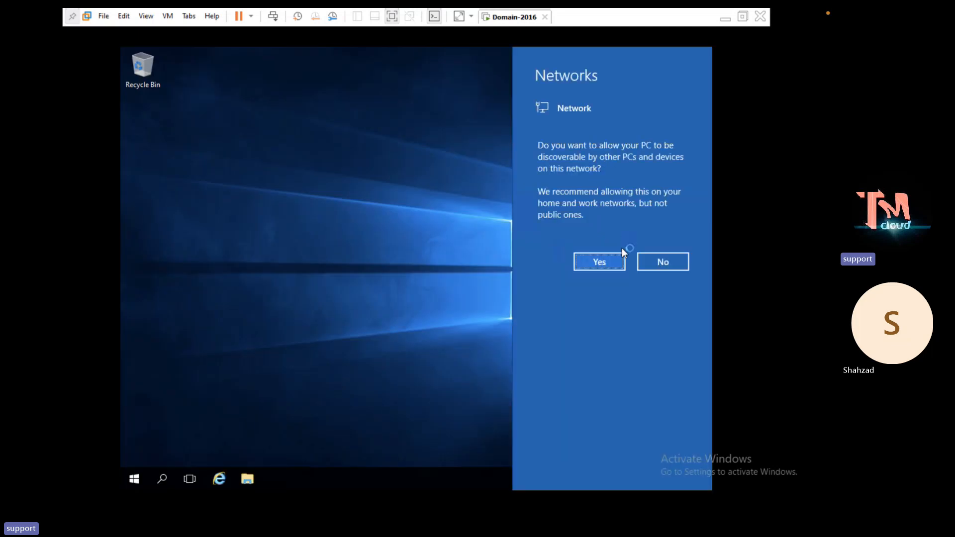
pyautogui.click(604, 264)
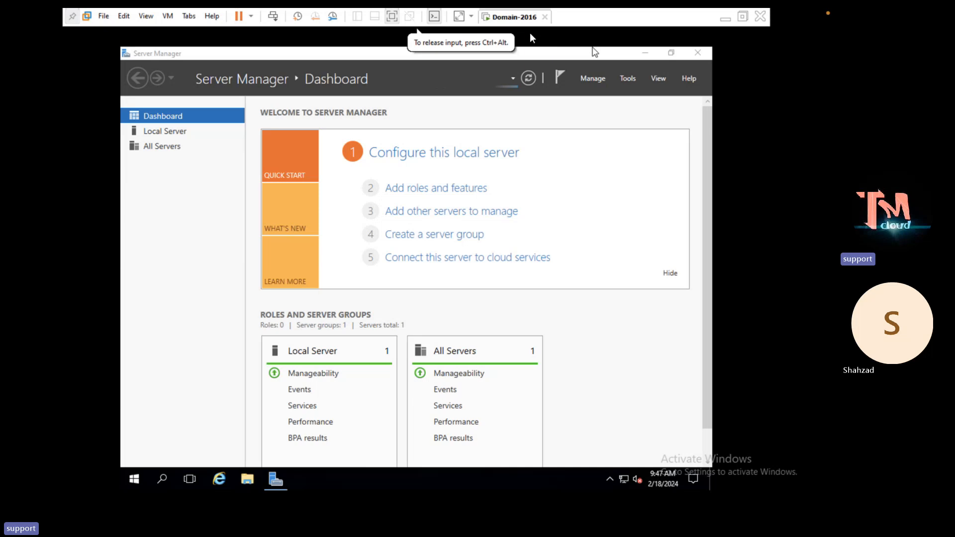
# Step: Mount the VMware Tools disc in the Domain-2016 virtual machine and run setup64 from DVD Drive (D:)
pyautogui.rightClick(516, 18)
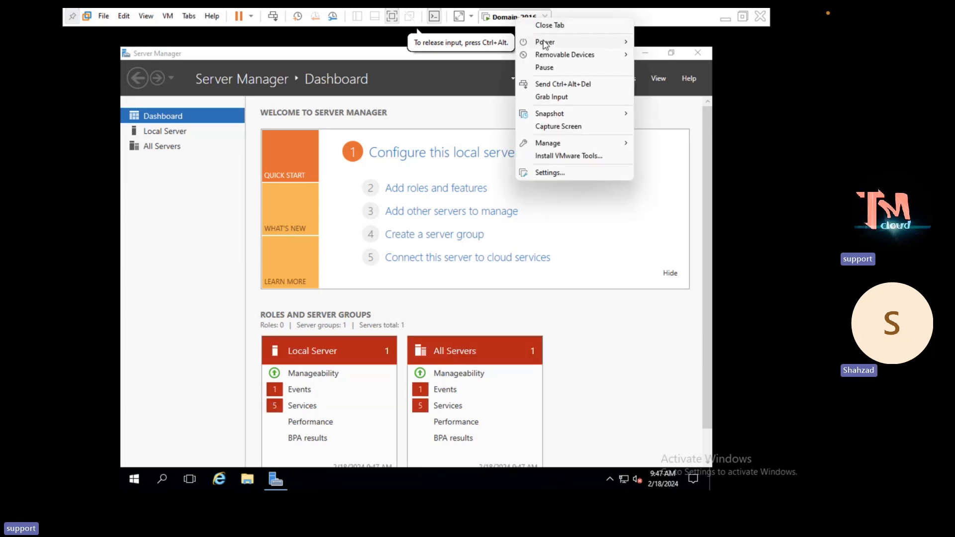
pyautogui.click(561, 157)
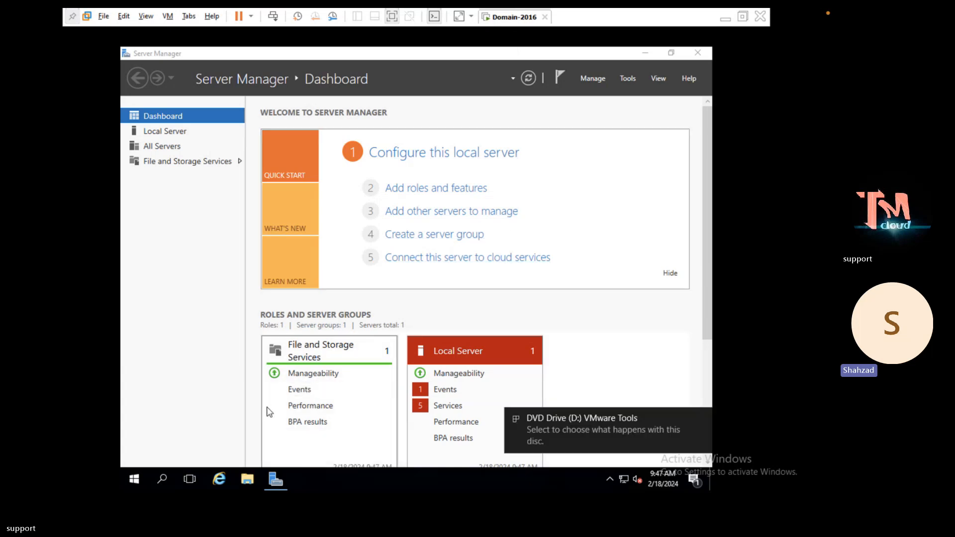
pyautogui.moveTo(268, 480)
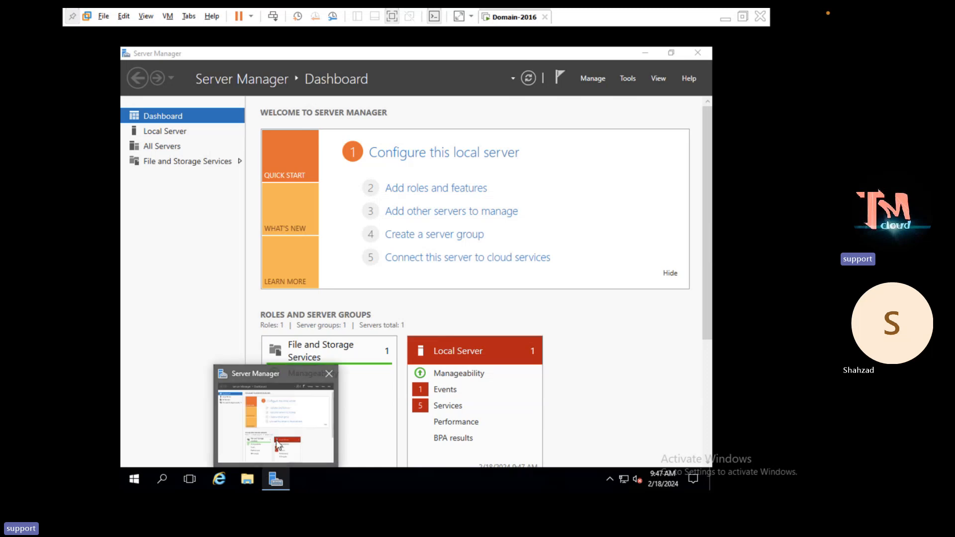
pyautogui.click(248, 480)
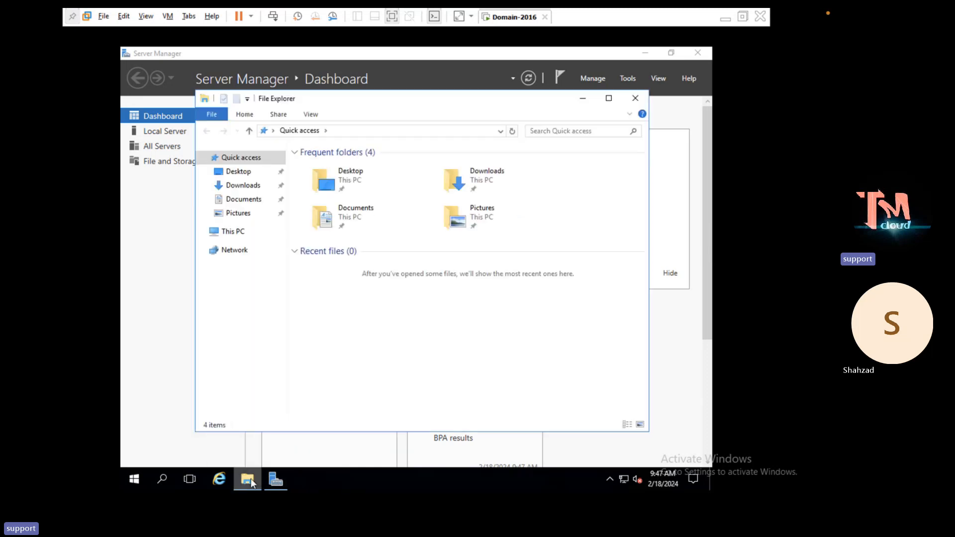
pyautogui.click(243, 238)
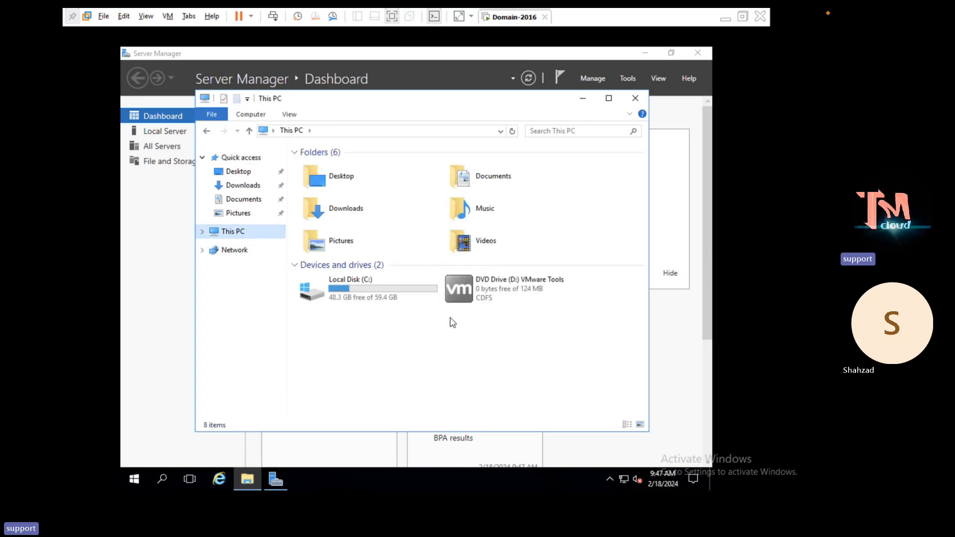
pyautogui.rightClick(478, 297)
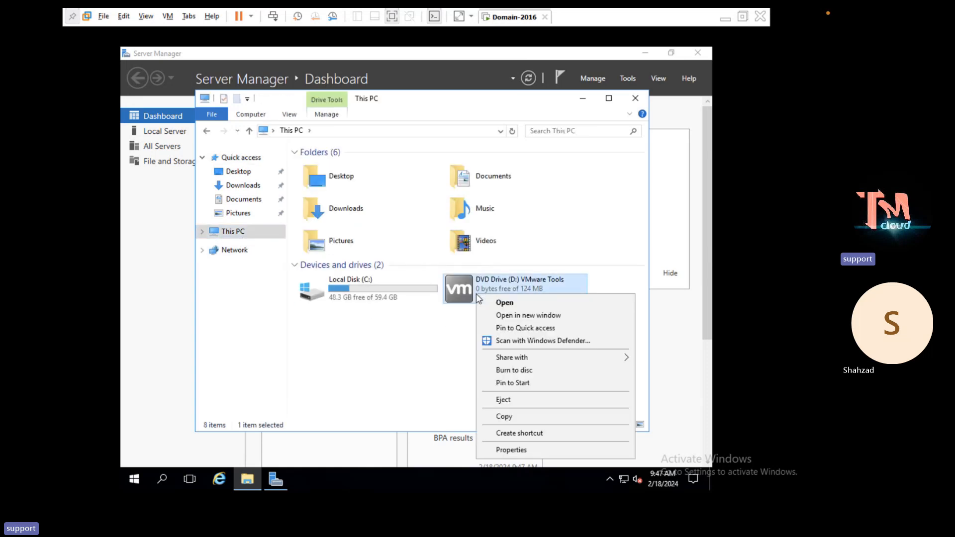
pyautogui.click(518, 304)
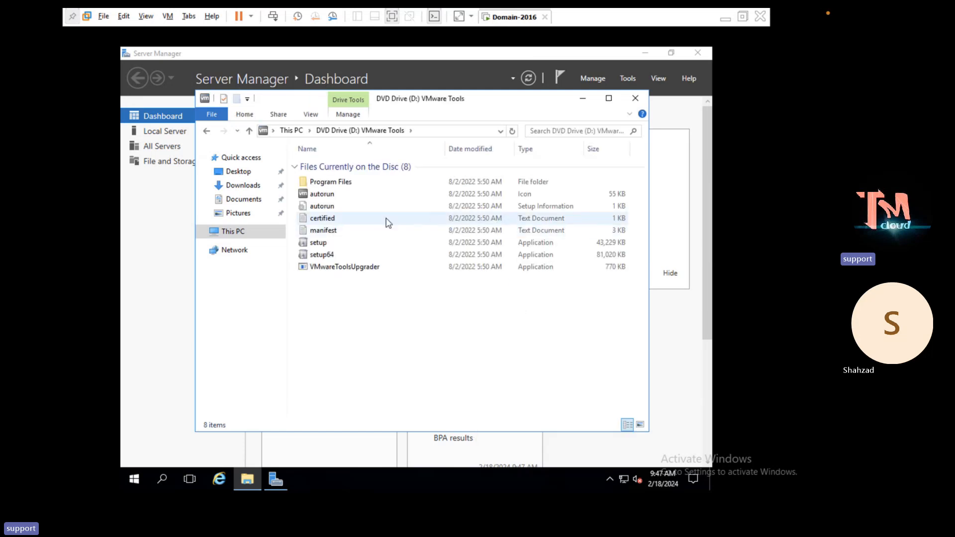
pyautogui.doubleClick(331, 254)
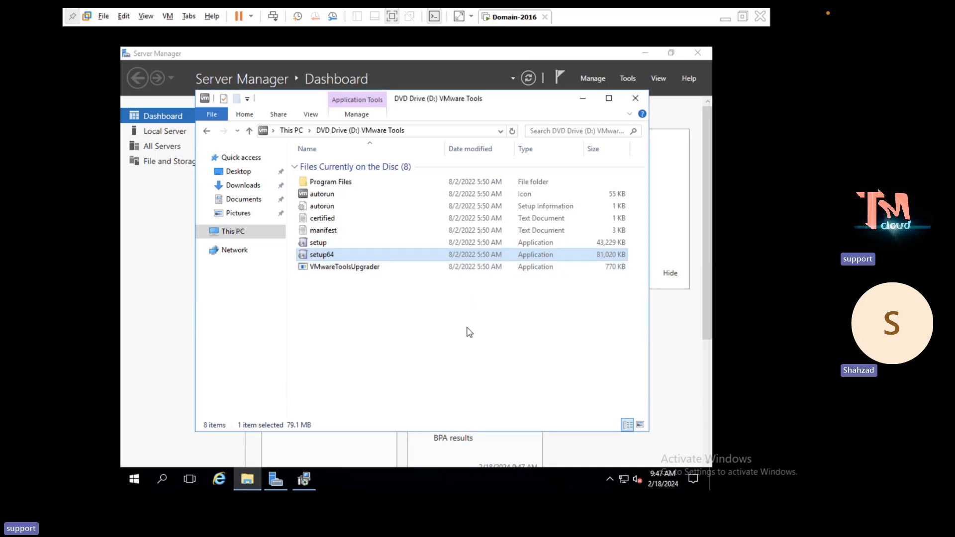
# Step: Install VMware Tools with the Typical setup type, finish the wizard and restart the system
pyautogui.click(317, 475)
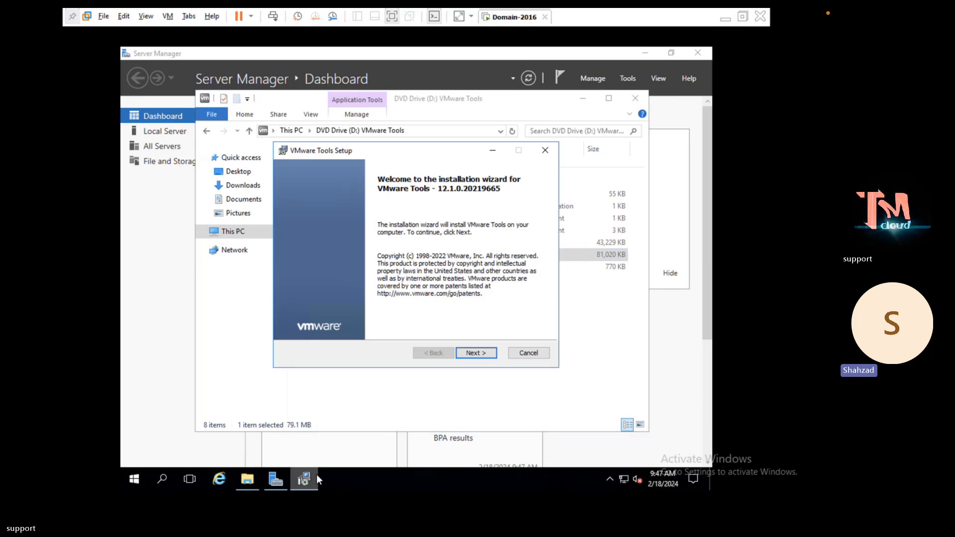
pyautogui.click(473, 356)
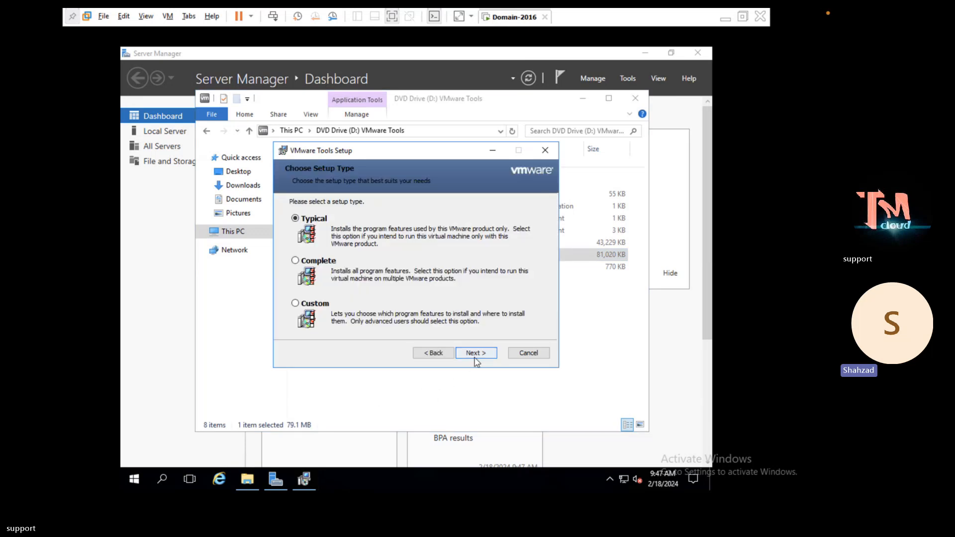
pyautogui.click(473, 356)
pyautogui.click(474, 357)
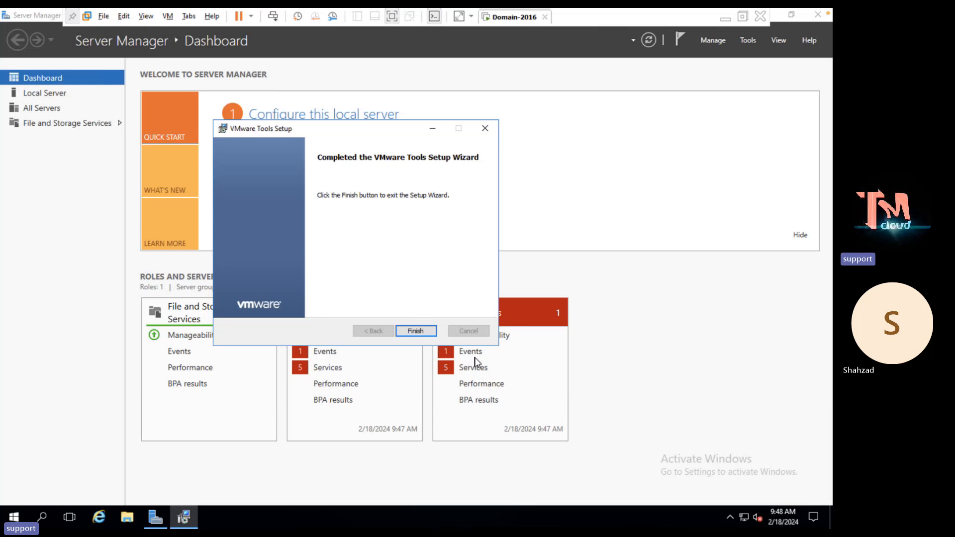
pyautogui.click(419, 331)
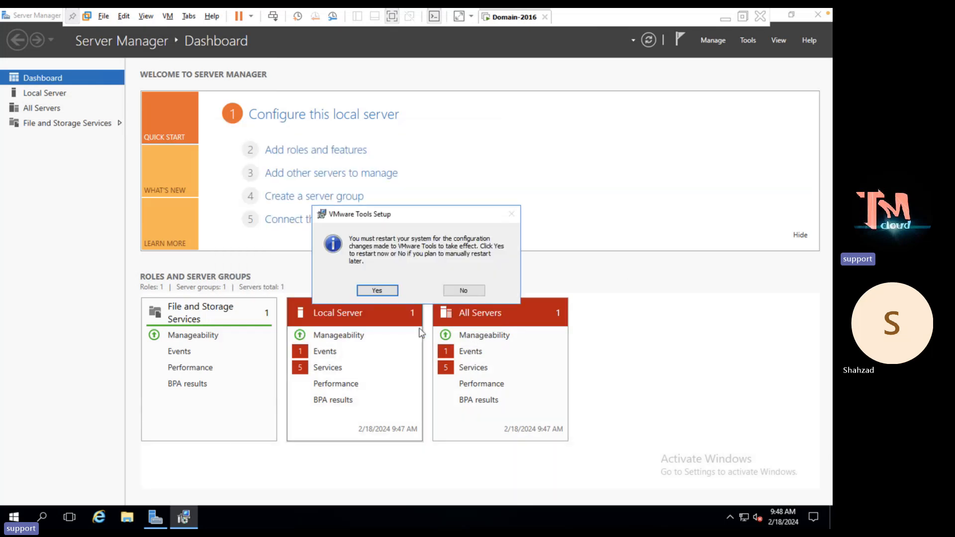
pyautogui.click(382, 290)
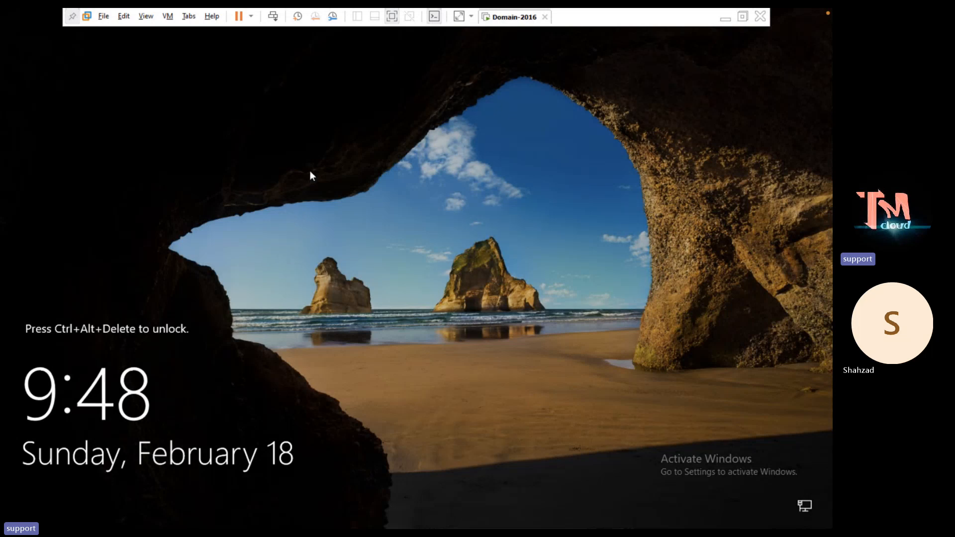
# Step: Unlock the restarted server and sign in with the Administrator account password
pyautogui.click(277, 18)
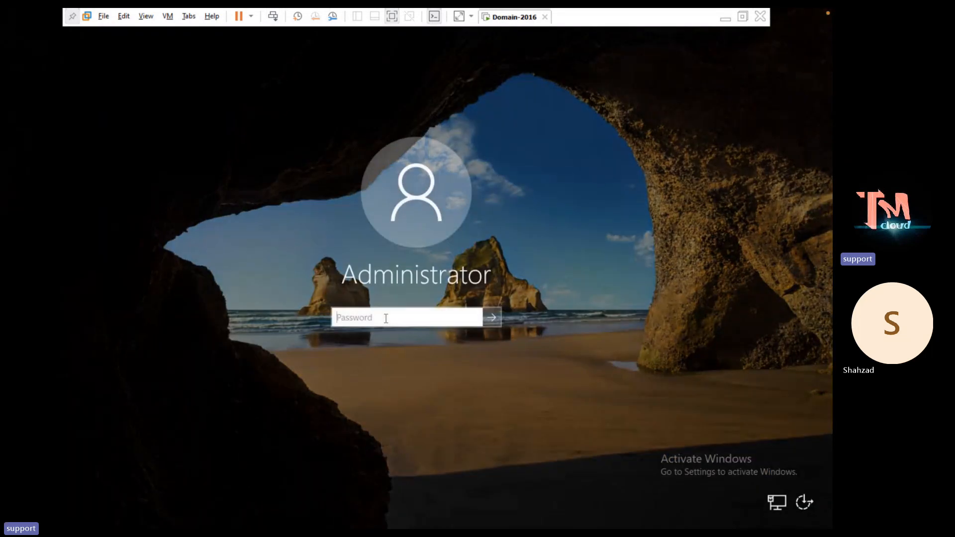
pyautogui.write('•••••')
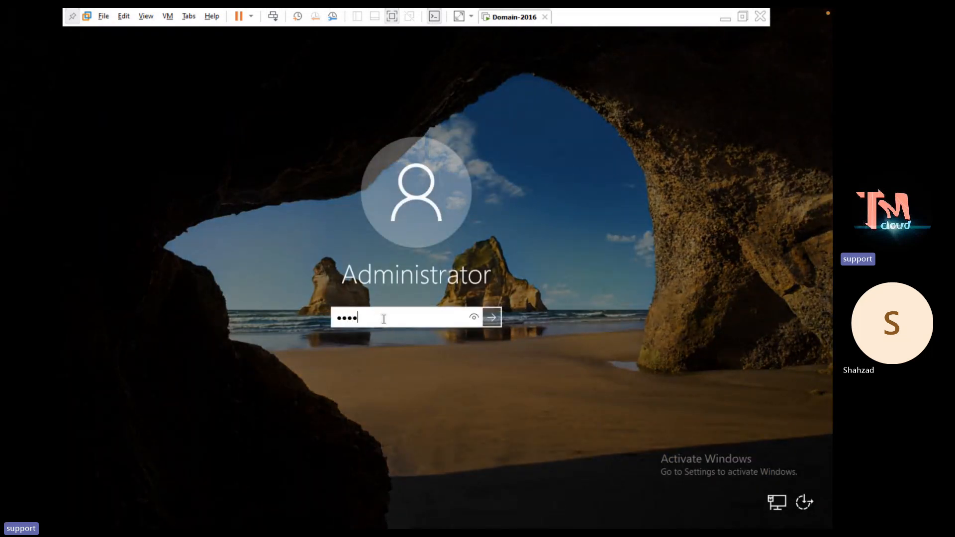
pyautogui.write('•••••')
pyautogui.press('Return')
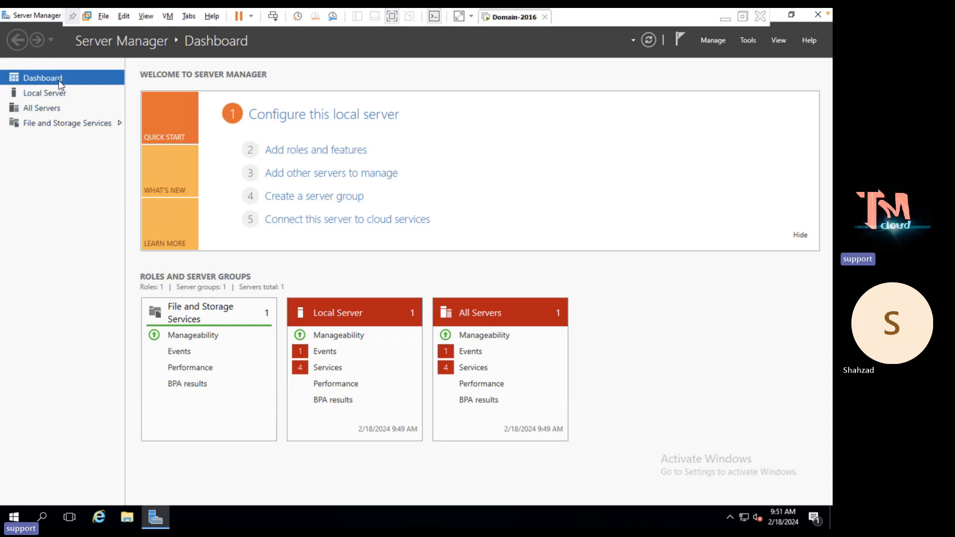
# Step: Examine the properties and events of the local server in Server Manager
pyautogui.click(47, 96)
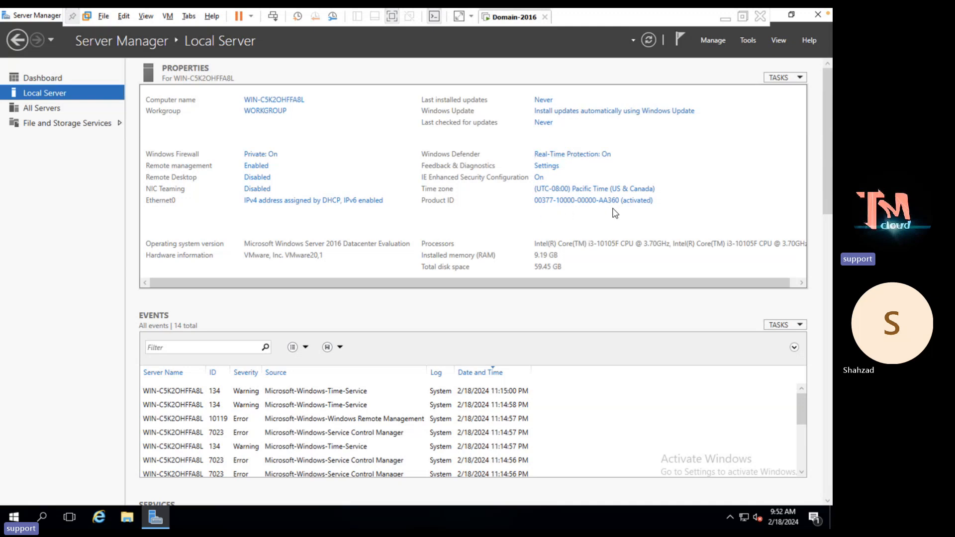
pyautogui.scroll(-2, 826, 204)
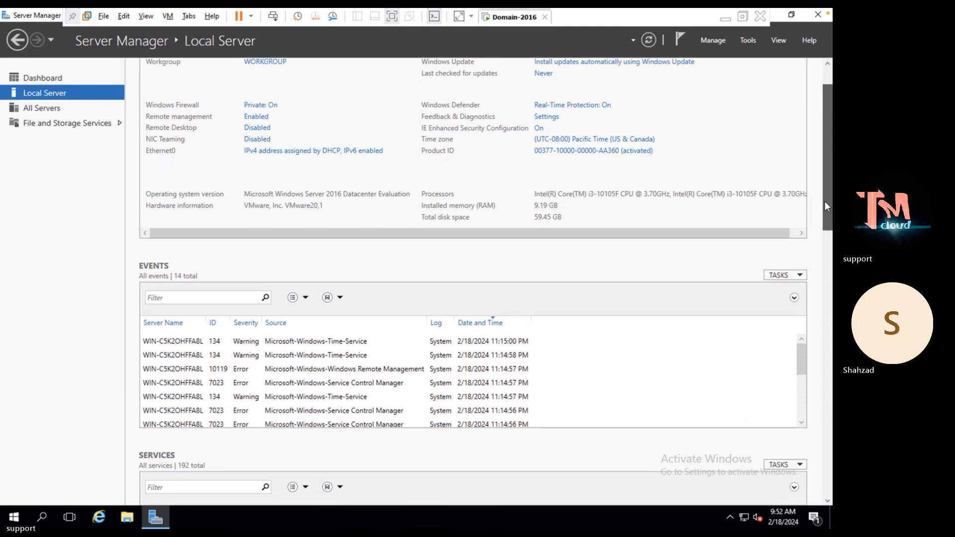
pyautogui.scroll(2, 825, 201)
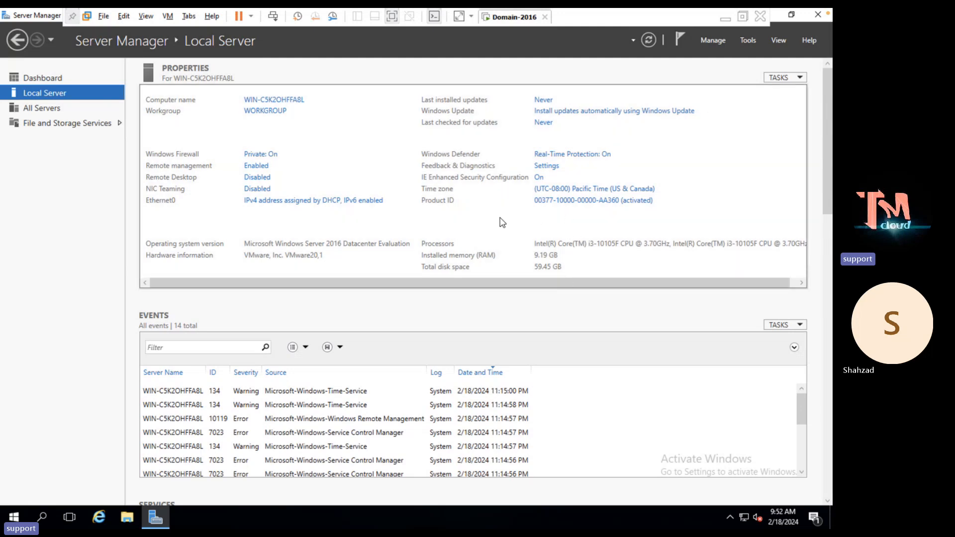
# Step: Show All Servers and move the IPv4 Address column in front of Server Name in the servers list
pyautogui.click(45, 108)
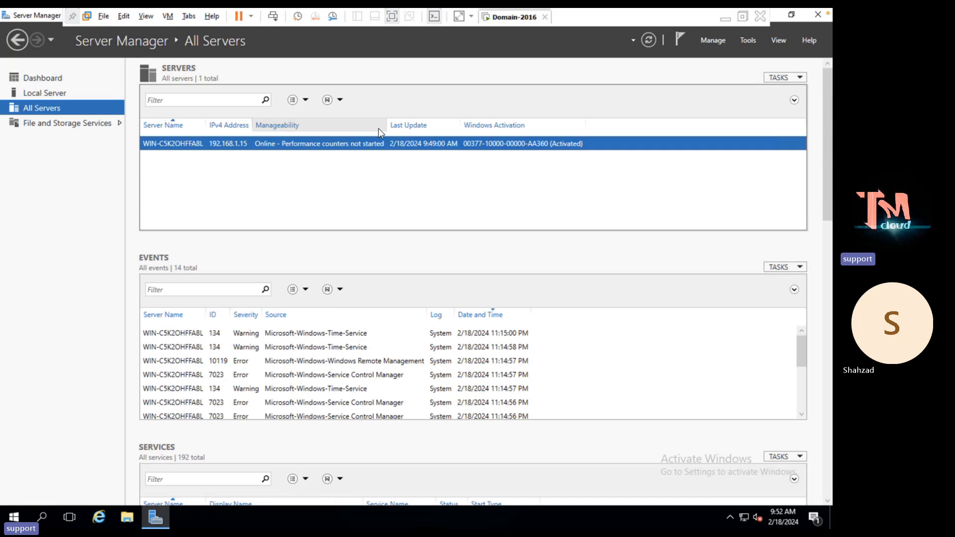
pyautogui.moveTo(227, 125); pyautogui.dragTo(150, 131)
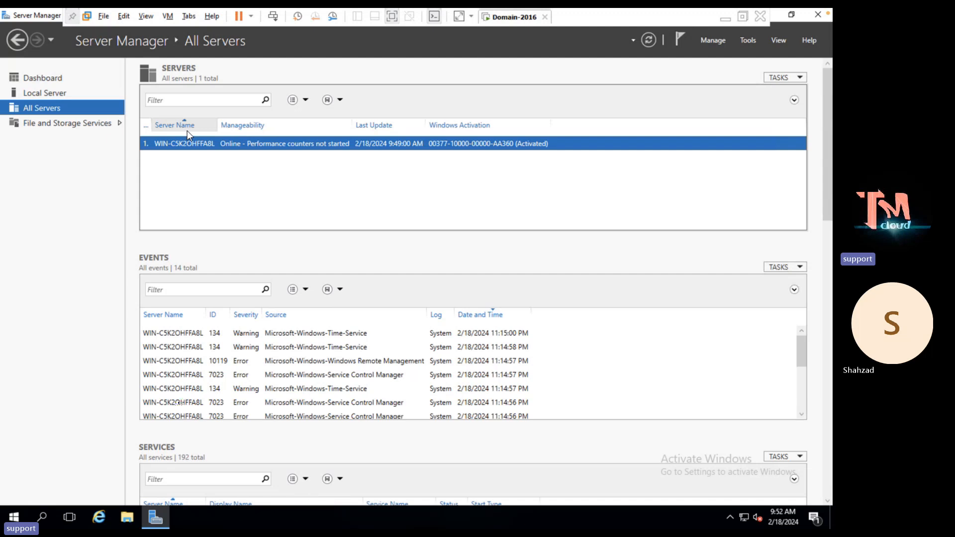